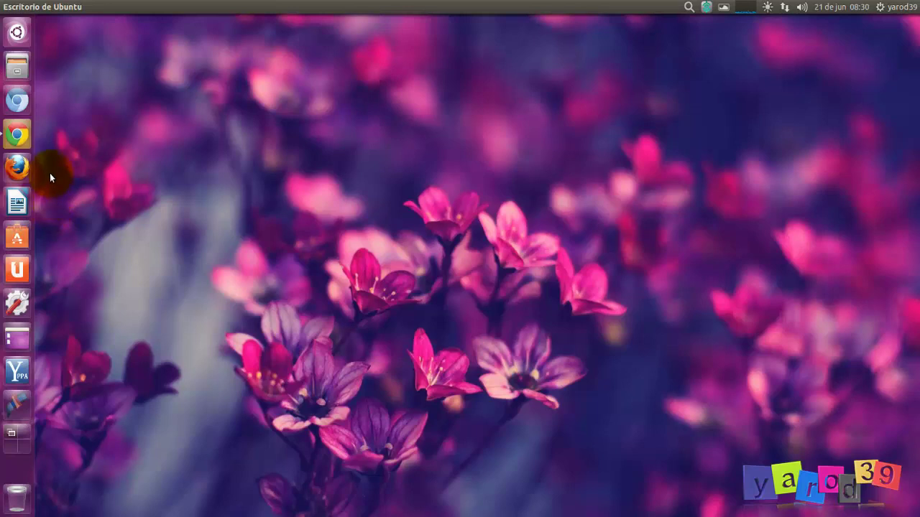
Examine the description and comments of the YouTube video TODO UBUNTU : GIMP CAPÍTULO 2 in Chrome, then close the page
left_click(17, 134)
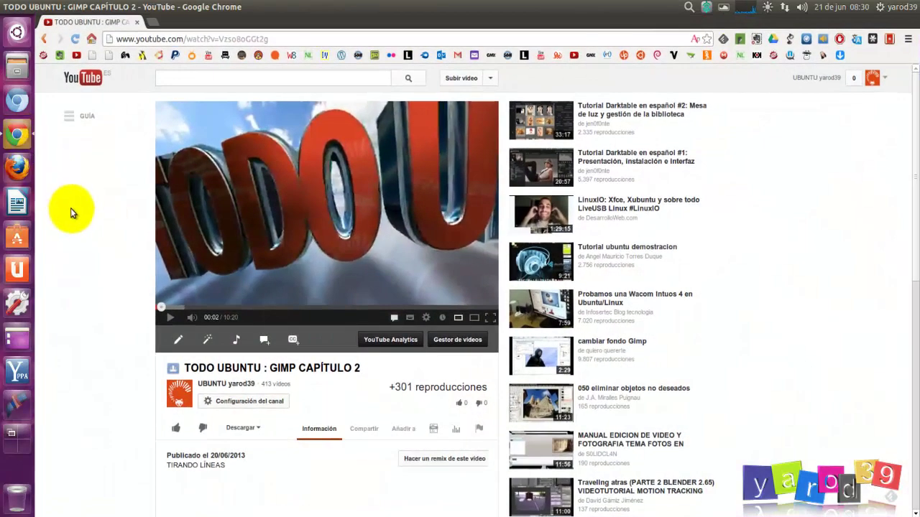
scroll(70, 207, "down", 3)
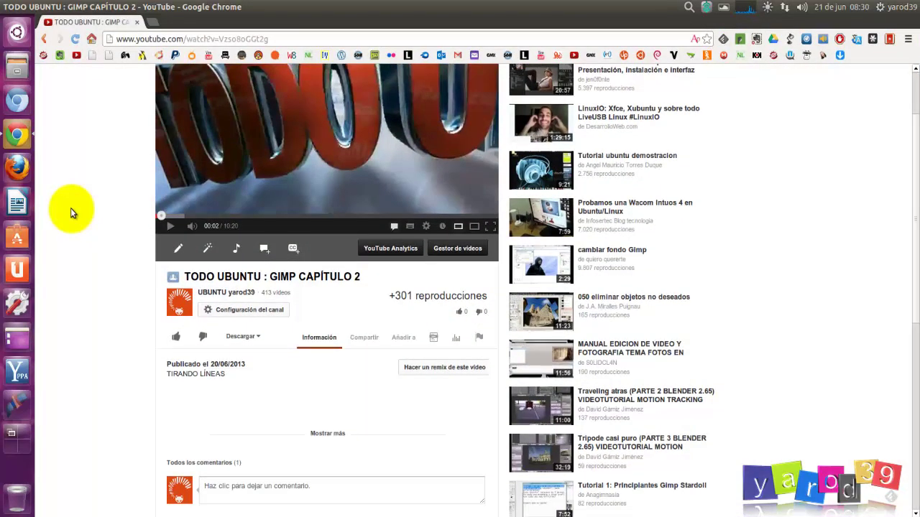
scroll(70, 208, "down", 5)
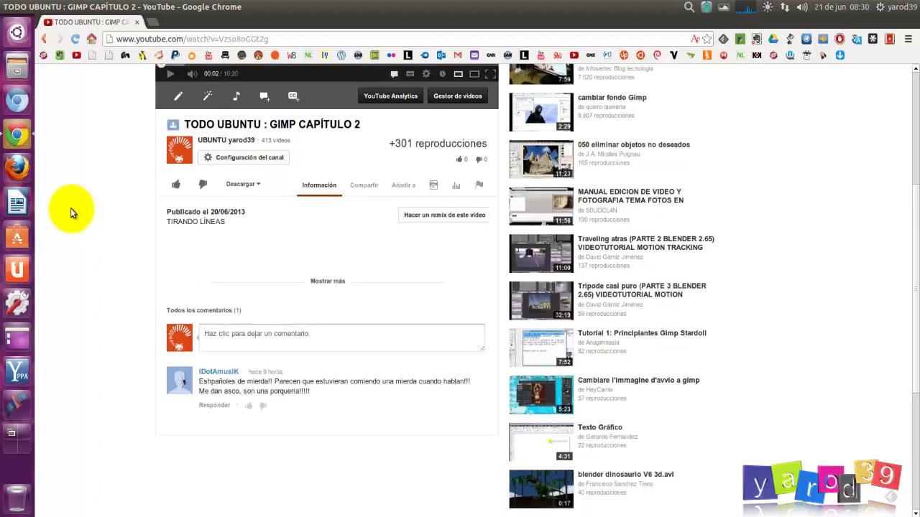
scroll(70, 208, "down", 2)
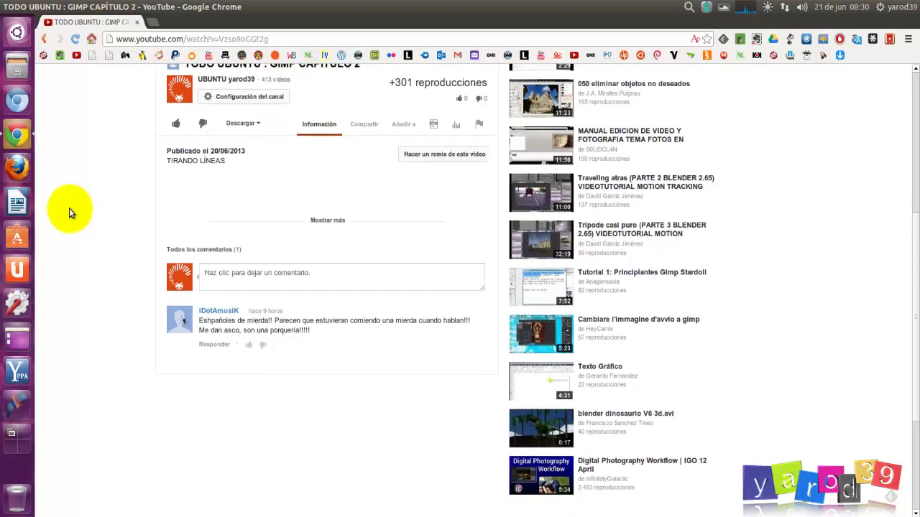
scroll(69, 208, "down", 2)
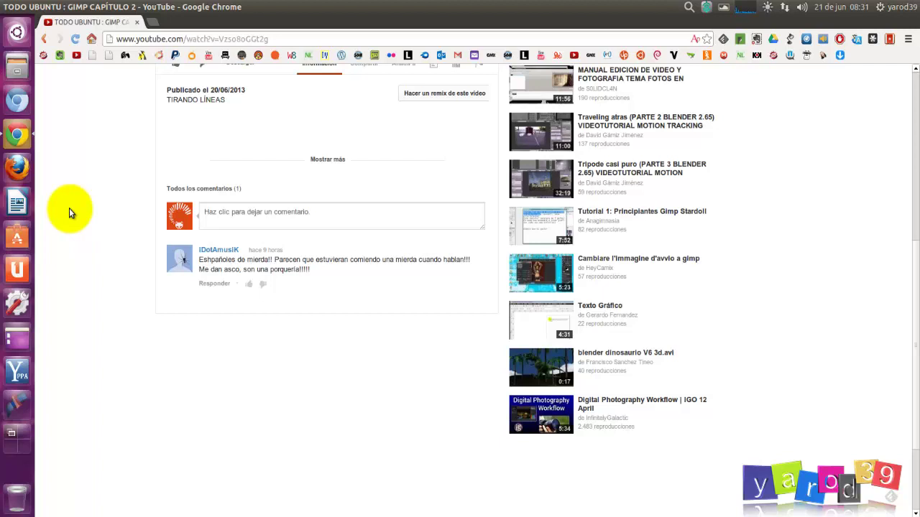
scroll(69, 208, "up", 9)
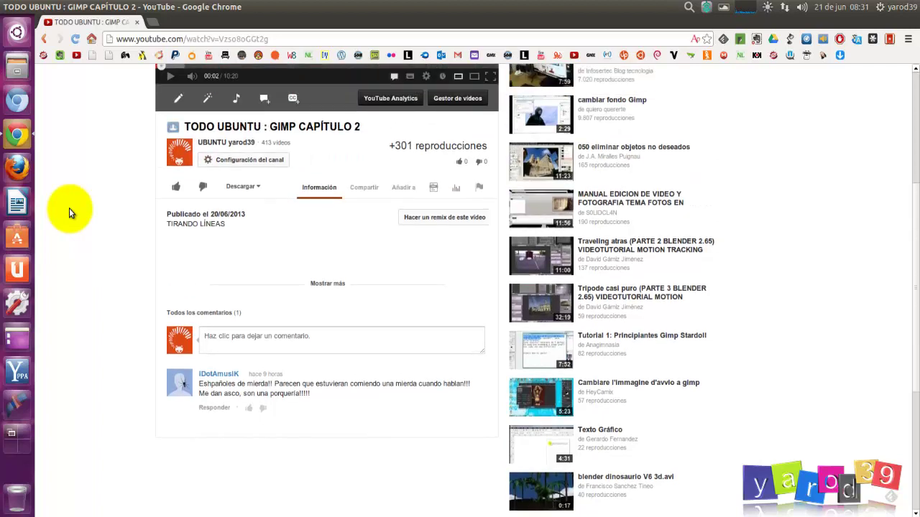
scroll(69, 209, "up", 1)
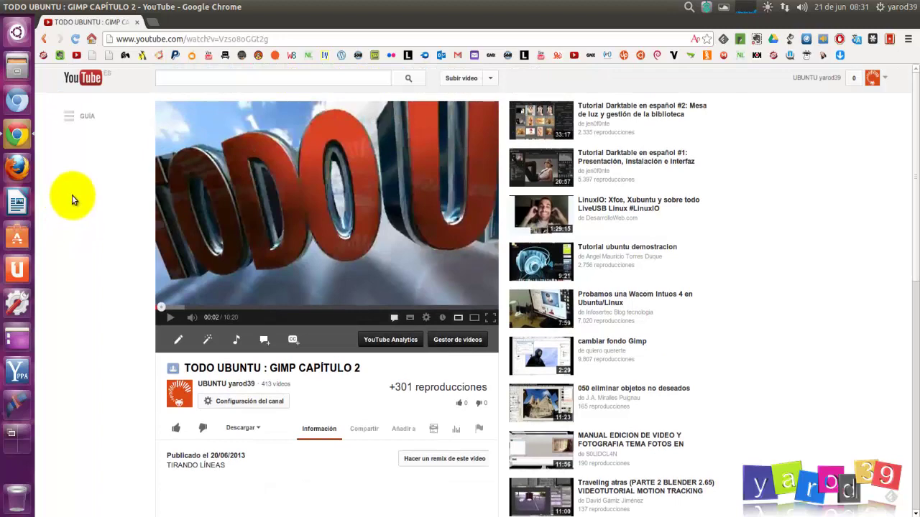
left_click(136, 23)
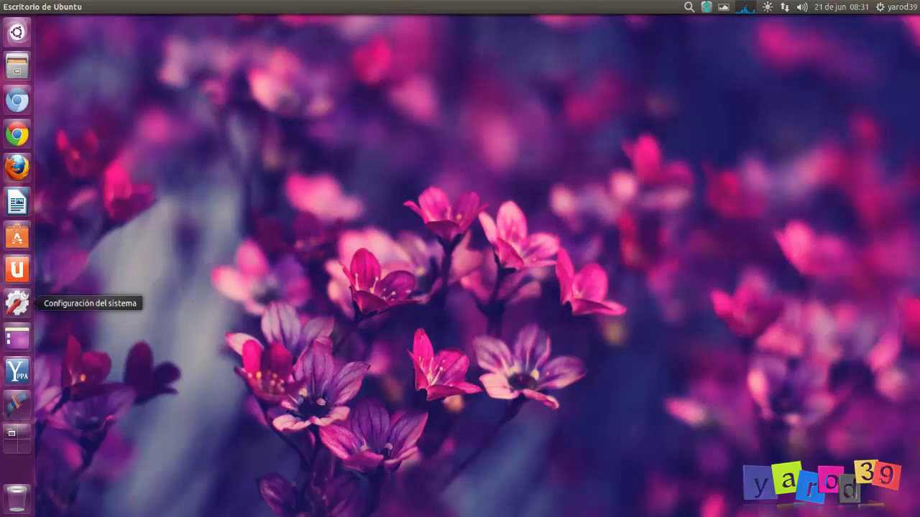
Open Kdenlive and add Introduction to Linux.mp4 and Que son las licencias Creative Commons.mp4 to the project, keeping the current project profile
left_click(120, 158)
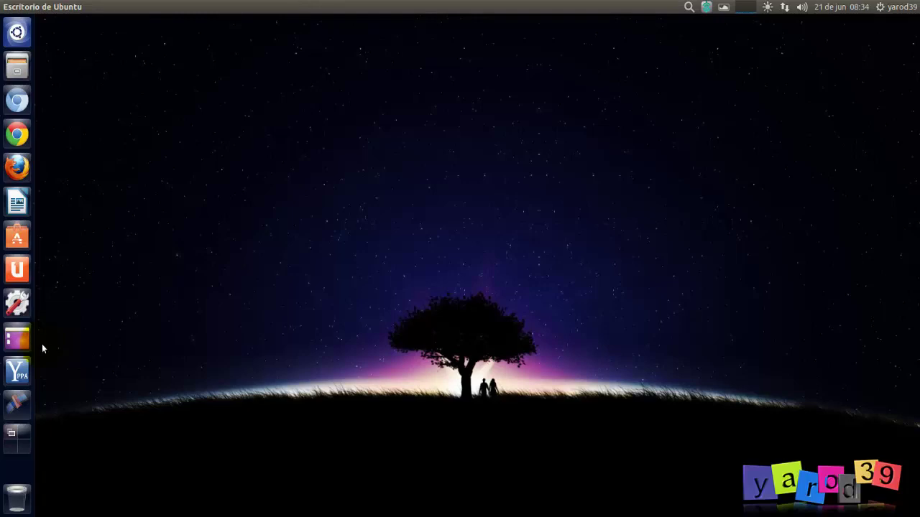
left_click(22, 406)
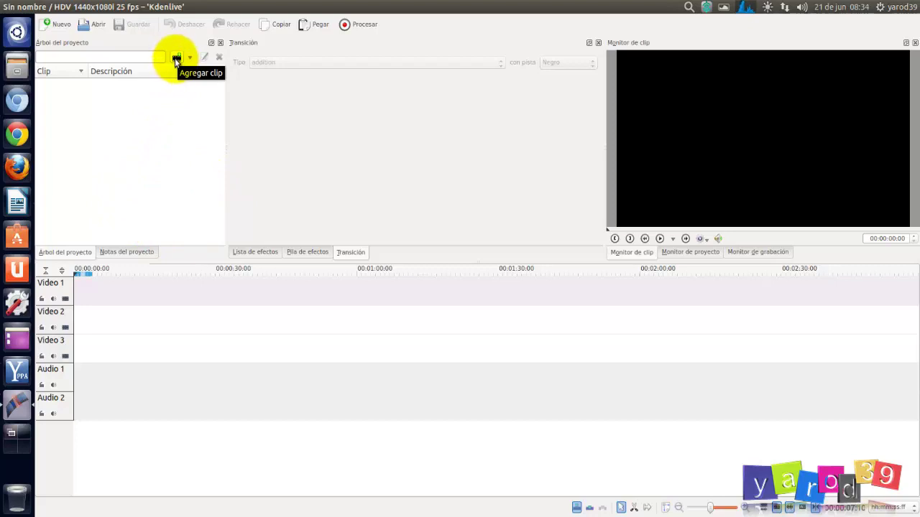
left_click(177, 58)
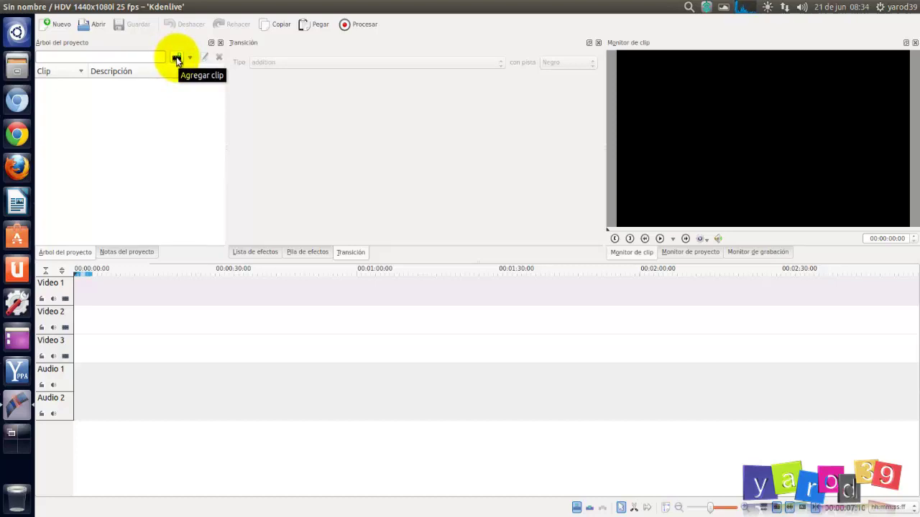
left_click(176, 57)
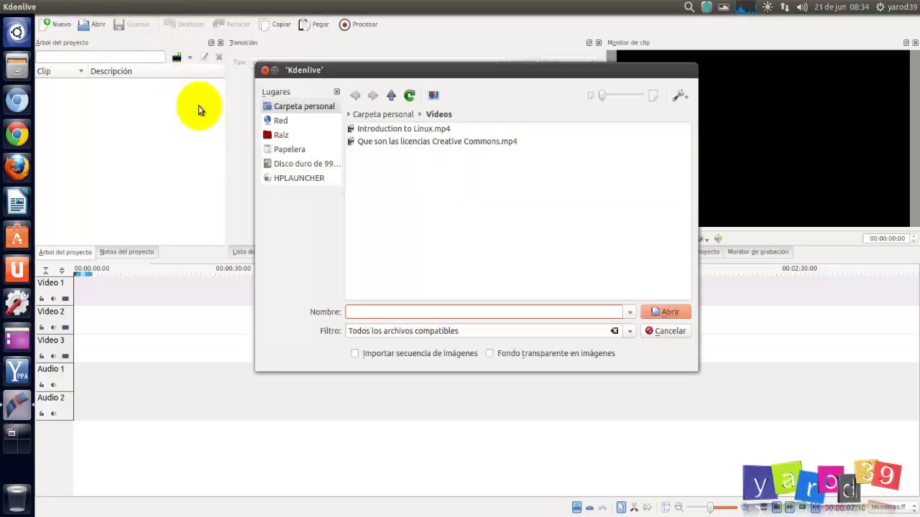
left_click(353, 129)
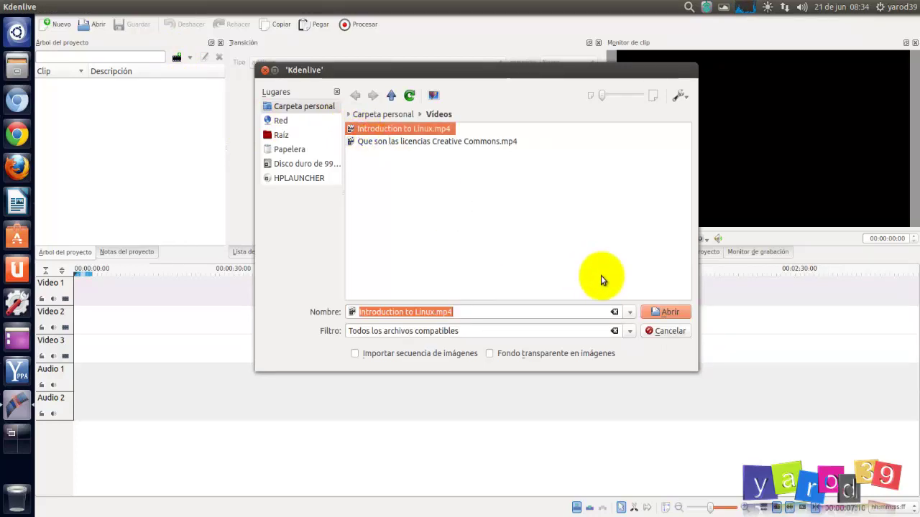
left_click(660, 311)
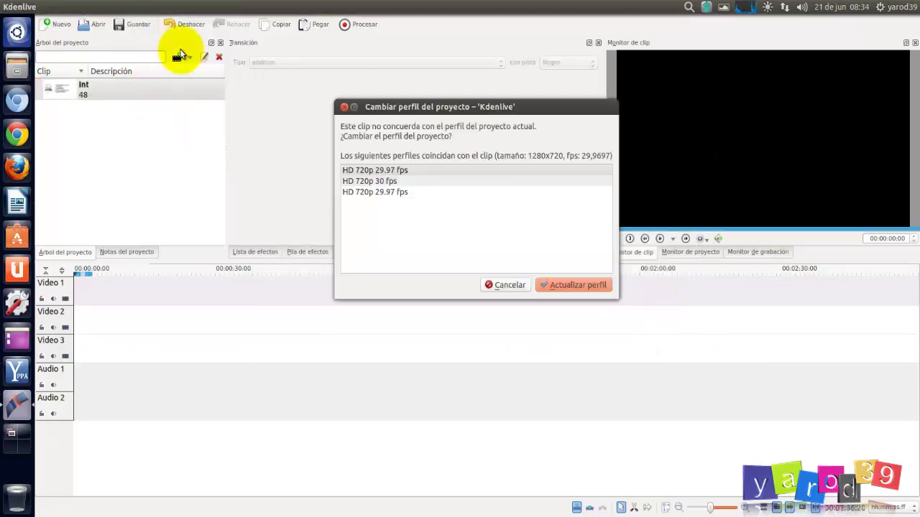
left_click(511, 285)
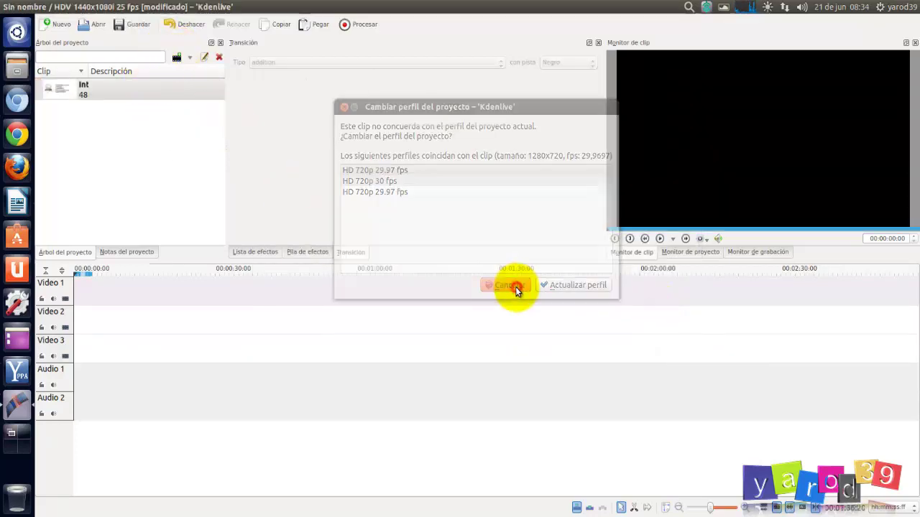
left_click(177, 58)
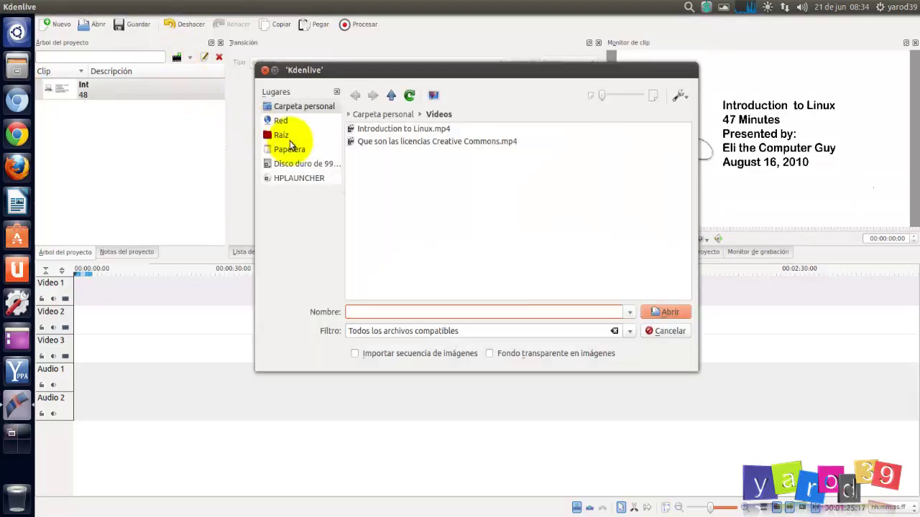
left_click(376, 142)
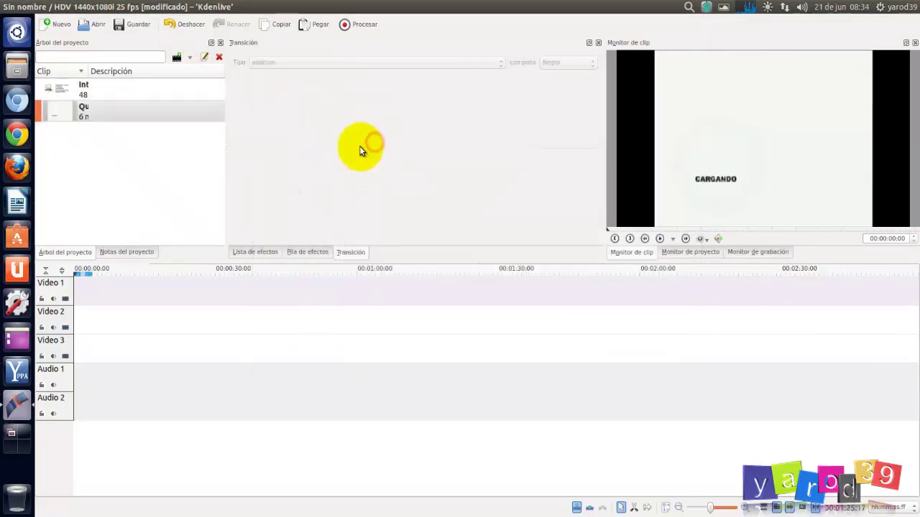
Place the Introduction to Linux clip at the start of the Video 1 track and the Creative Commons clip directly after it
left_click_drag(60, 86, 90, 298)
left_click_drag(67, 87, 77, 303)
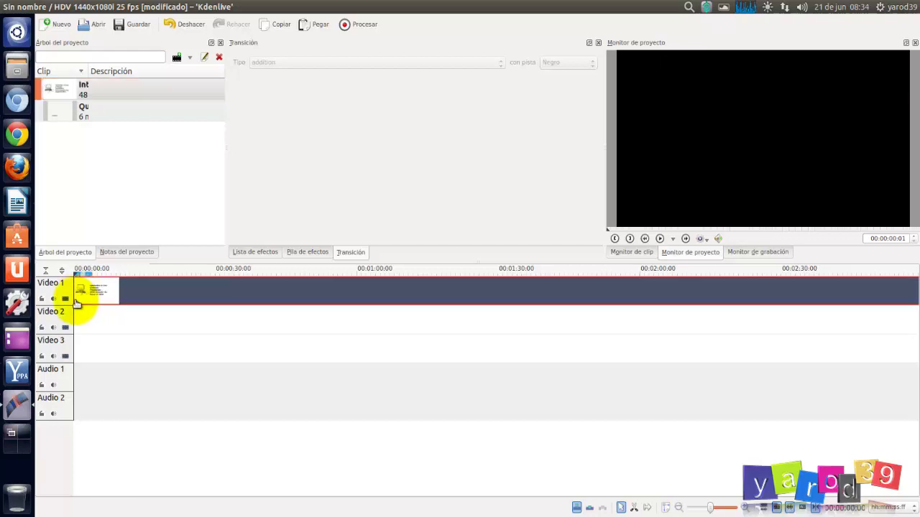
left_click(681, 508)
left_click(681, 508)
left_click(681, 507)
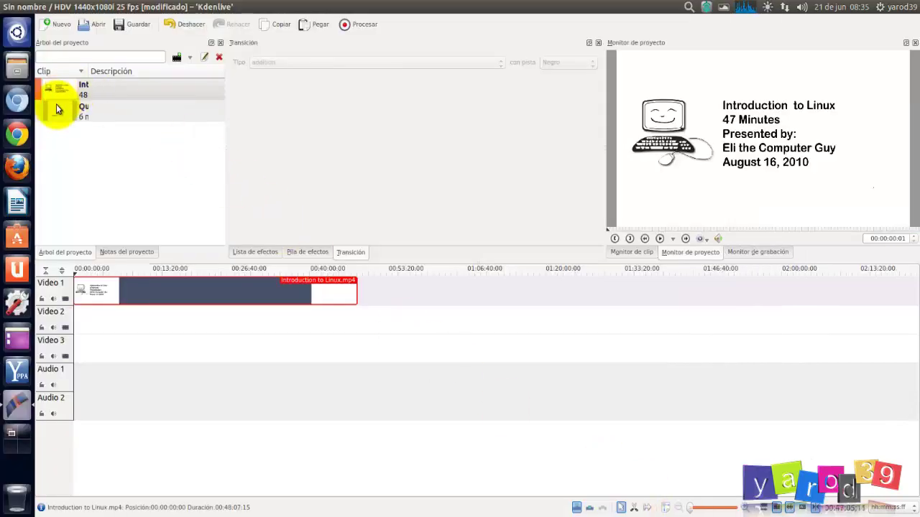
left_click_drag(57, 109, 376, 329)
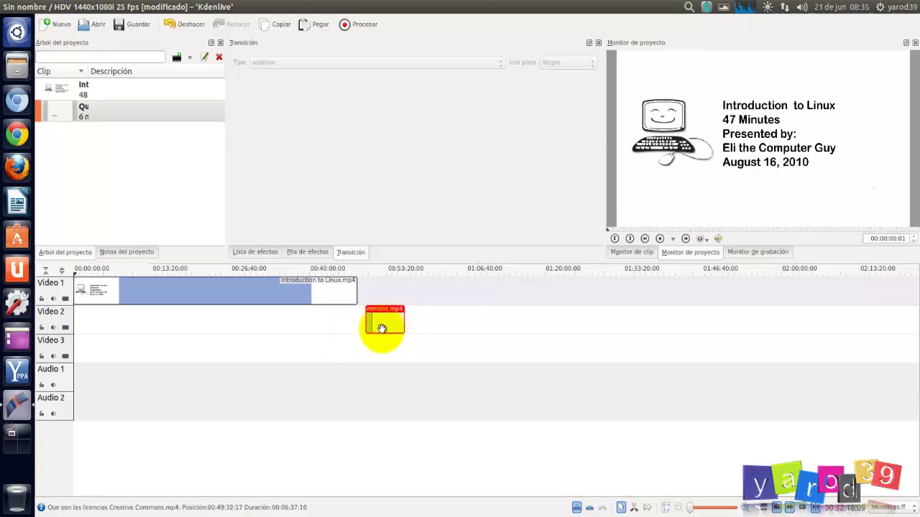
left_click_drag(381, 325, 372, 305)
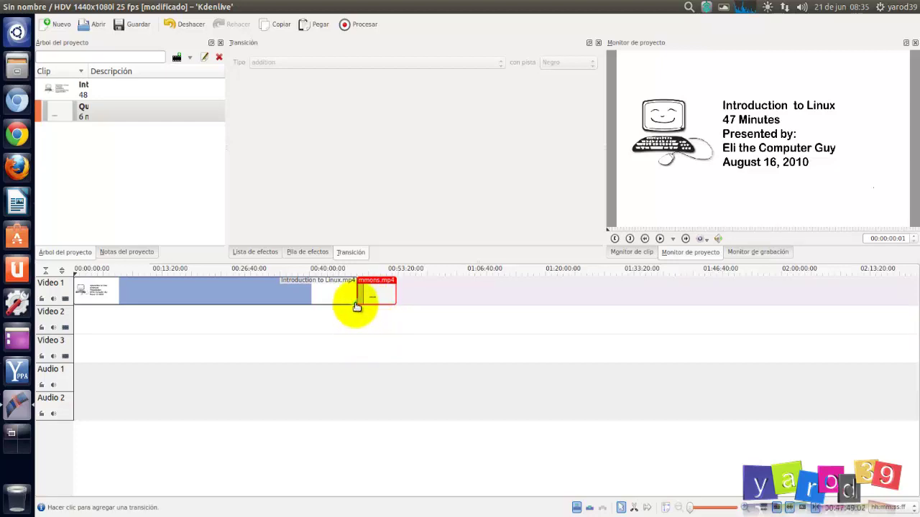
Add the Fundido a negro fade effect to the Introduction to Linux clip on the Video 1 track
left_click(356, 305)
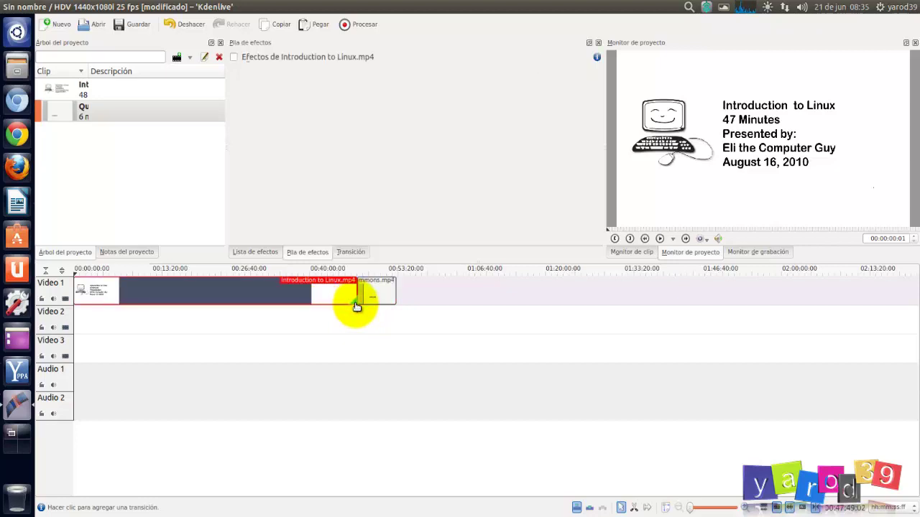
right_click(355, 306)
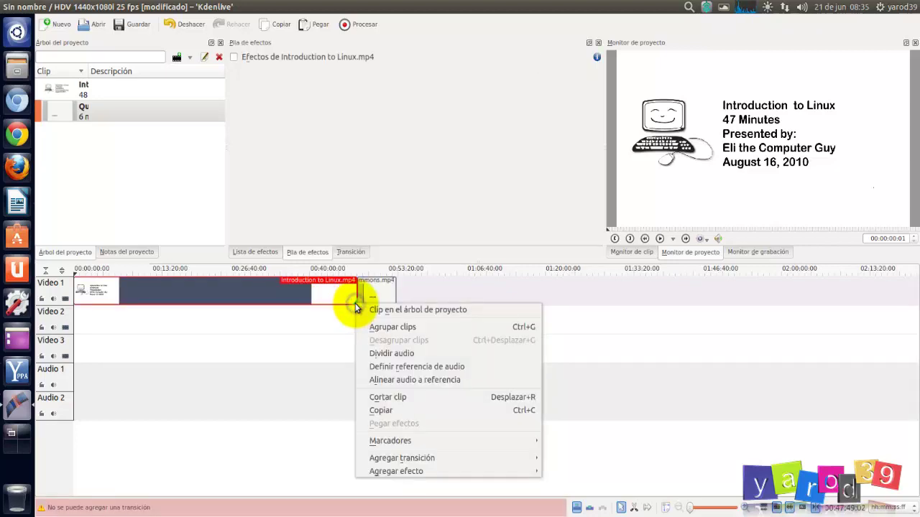
mouse_move(371, 459)
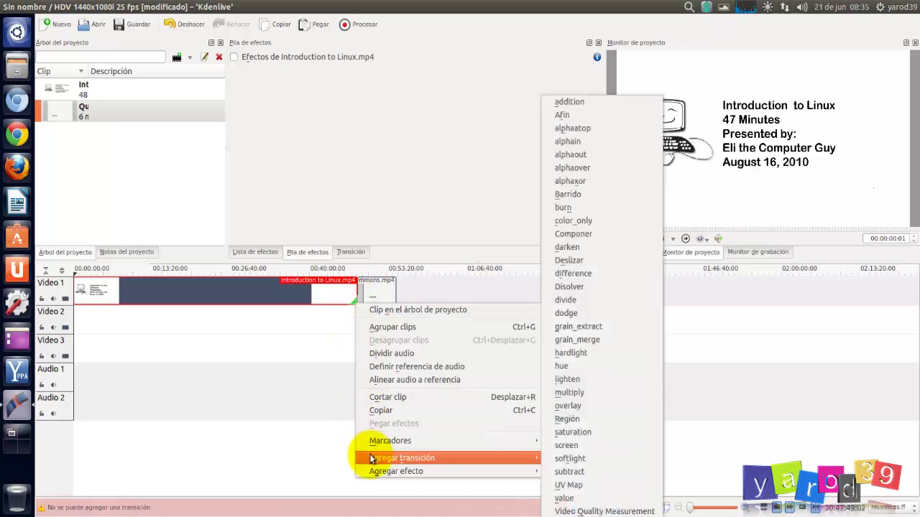
mouse_move(392, 472)
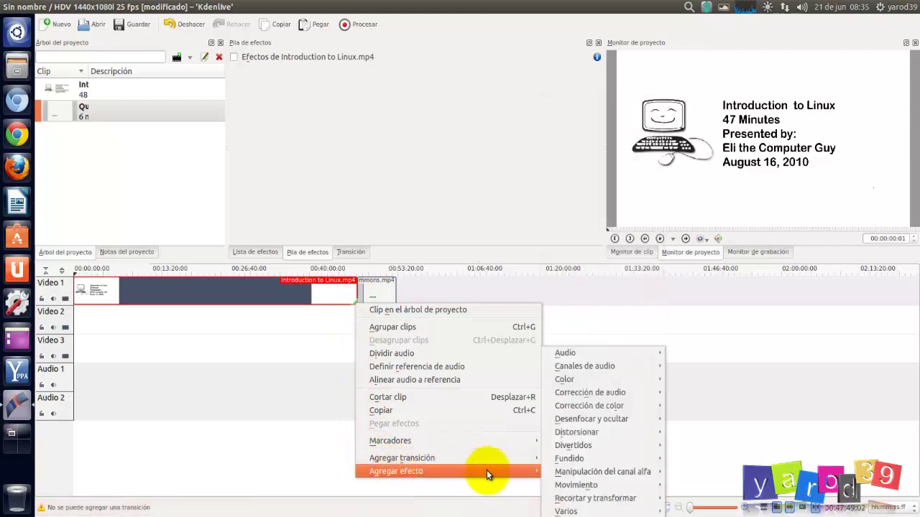
mouse_move(620, 458)
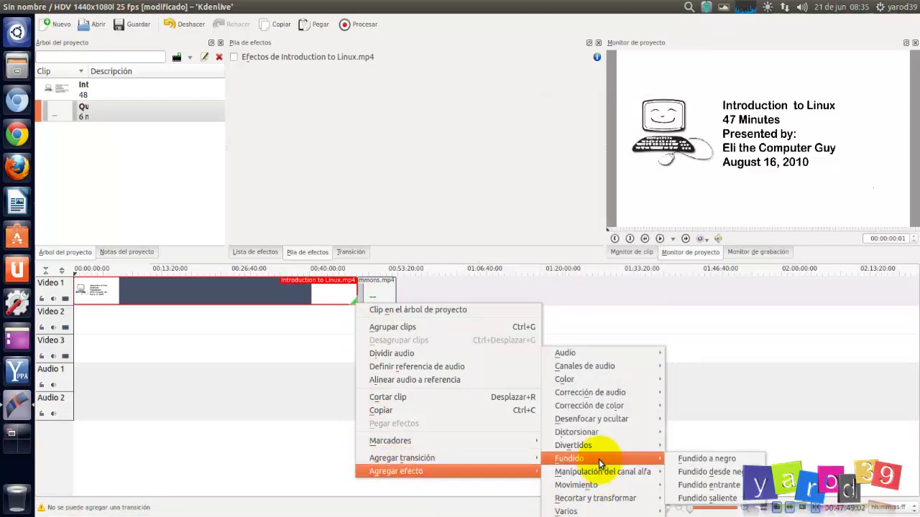
left_click(704, 460)
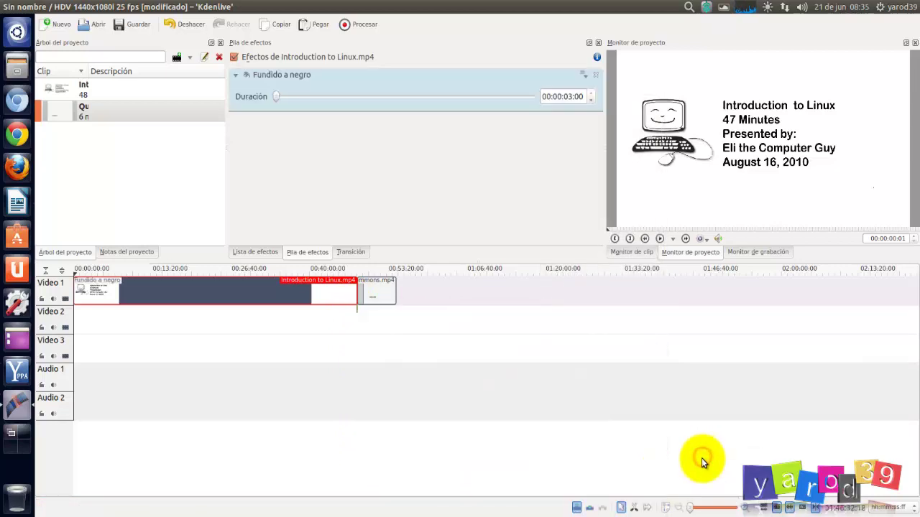
Add the Fundido desde negro fade effect to the Creative Commons clip on the Video 1 track
right_click(360, 303)
mouse_move(404, 470)
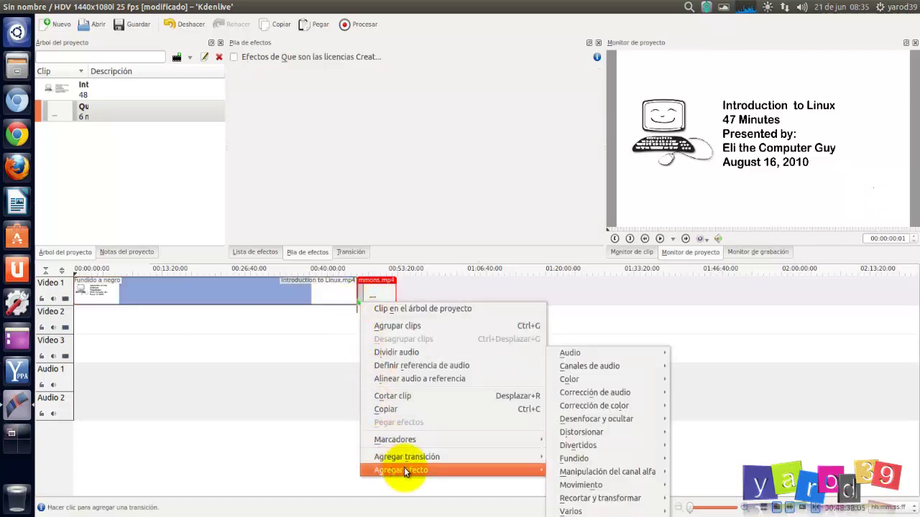
mouse_move(590, 459)
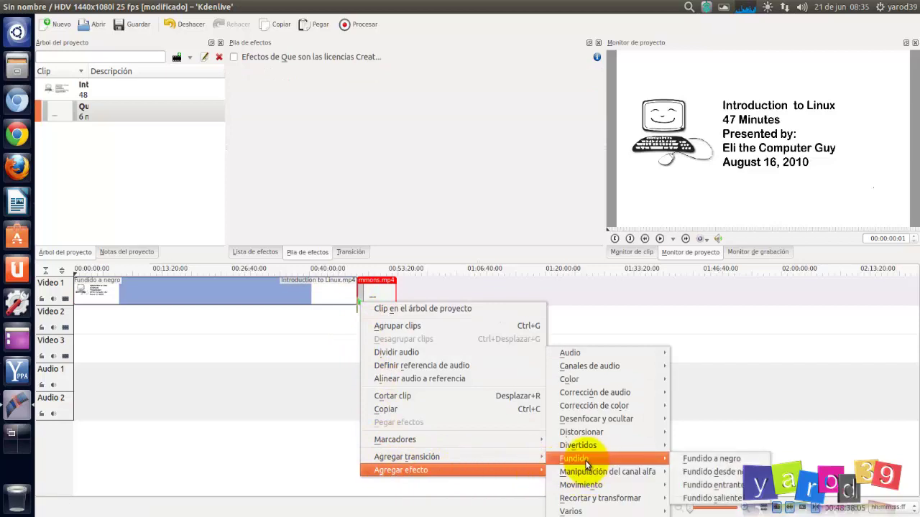
left_click(701, 471)
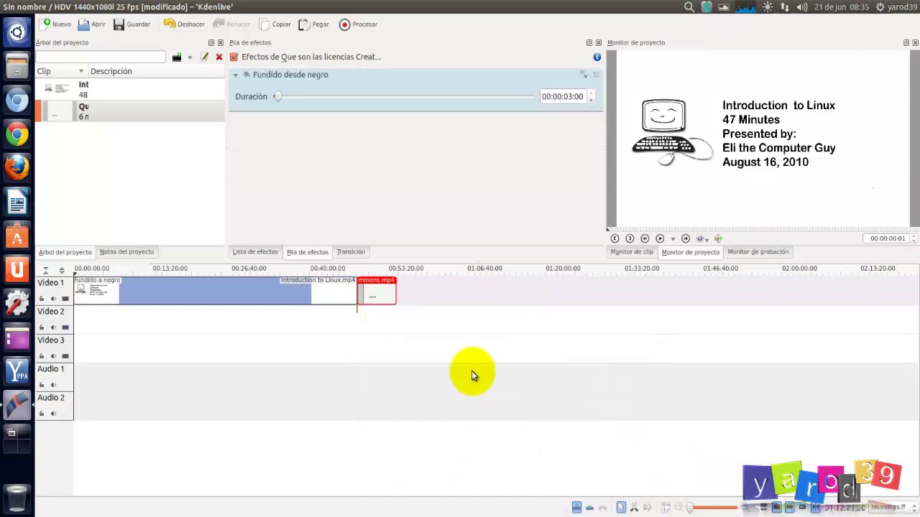
Play the project in the project monitor around the join between the two clips to check the fades
left_click(347, 271)
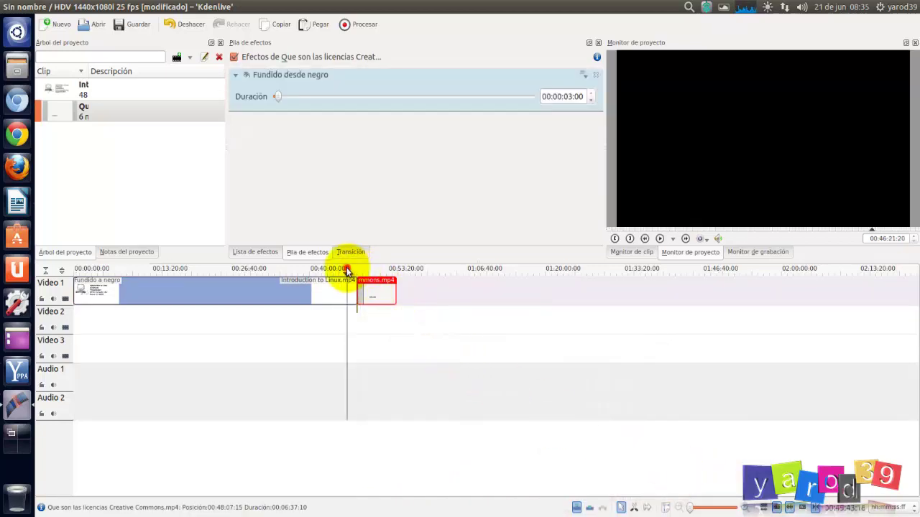
left_click(659, 239)
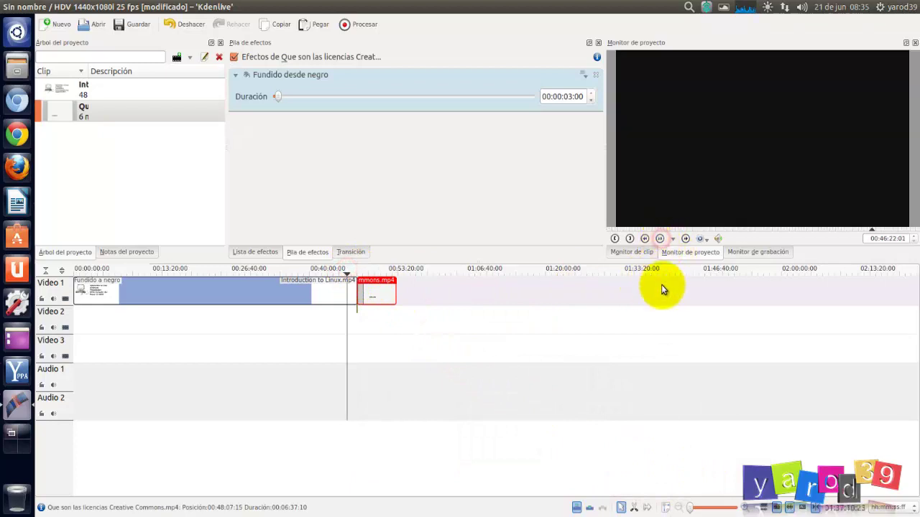
left_click(658, 241)
left_click(660, 239)
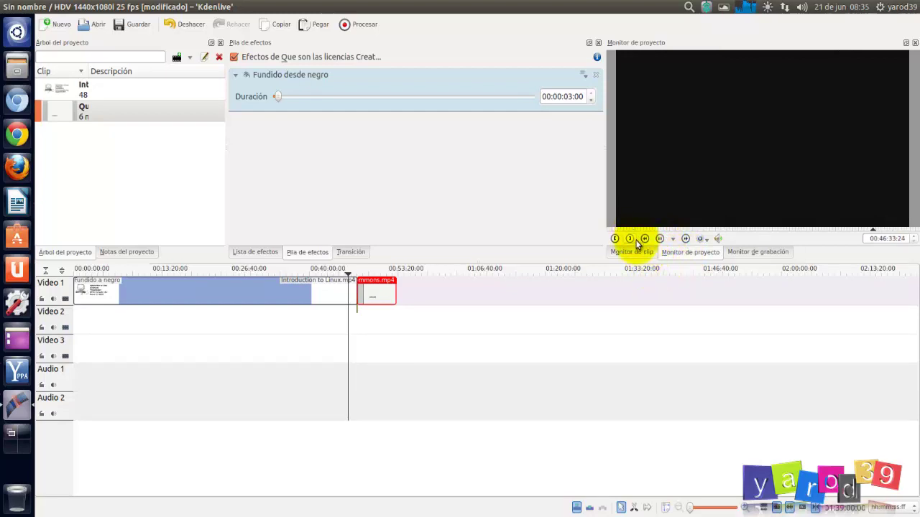
left_click(640, 252)
left_click(677, 253)
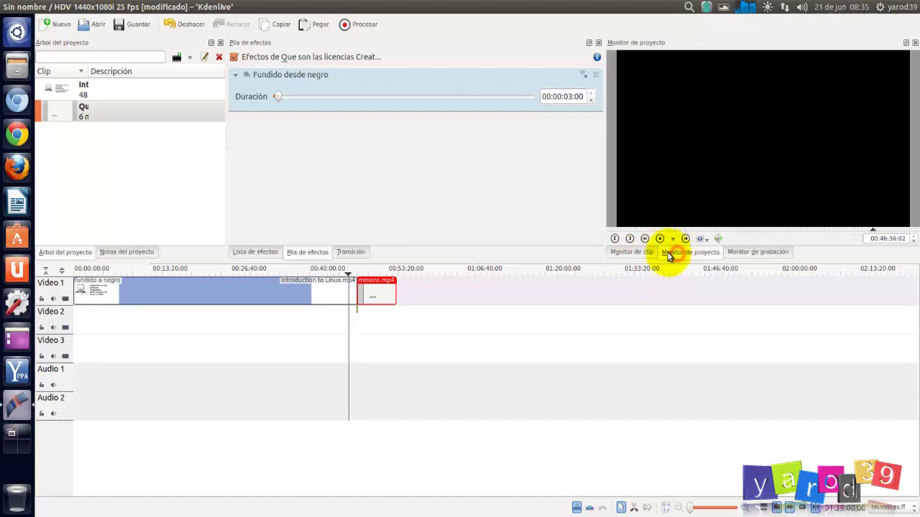
left_click(658, 240)
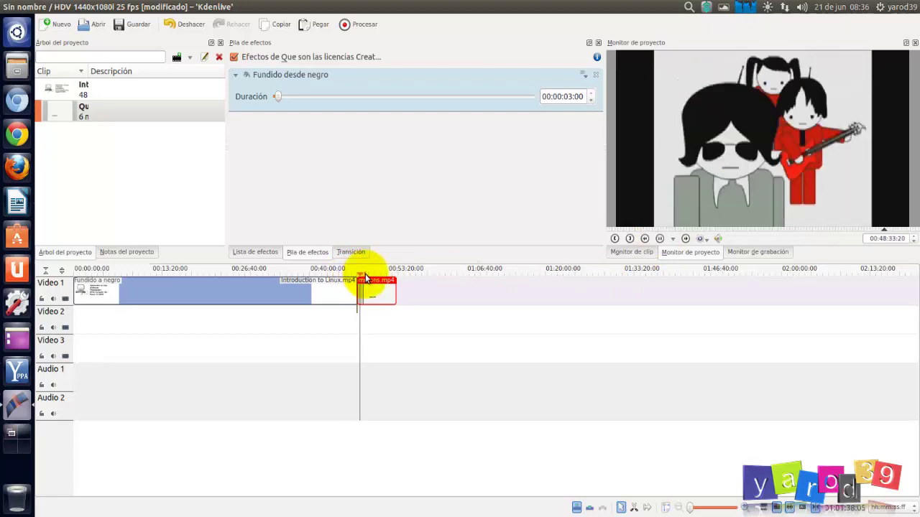
Play the project from about 00:45:10 within the final part of the Introduction to Linux clip to check the picture
left_click_drag(359, 281, 348, 280)
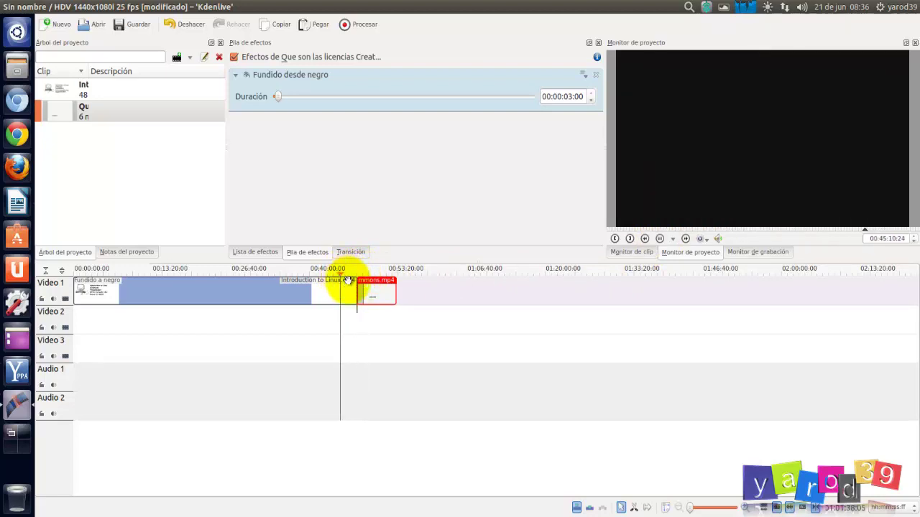
left_click(660, 239)
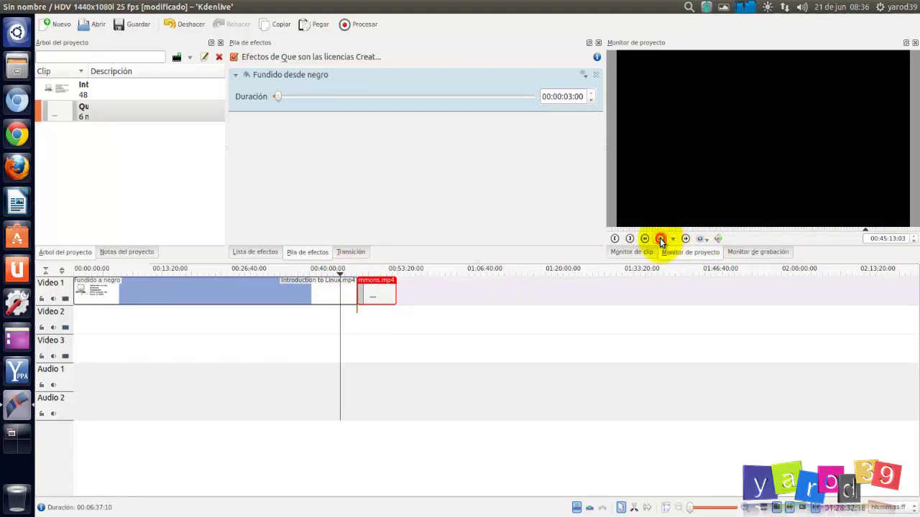
left_click(660, 239)
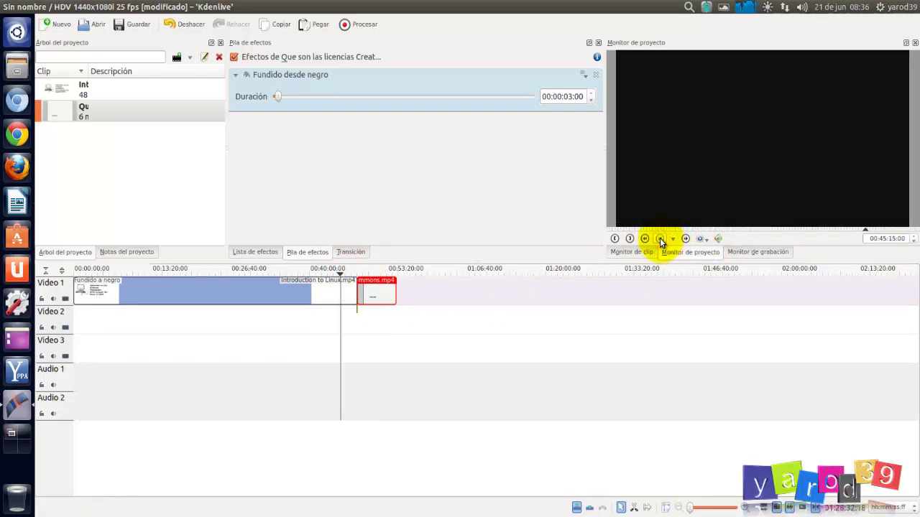
left_click(305, 291)
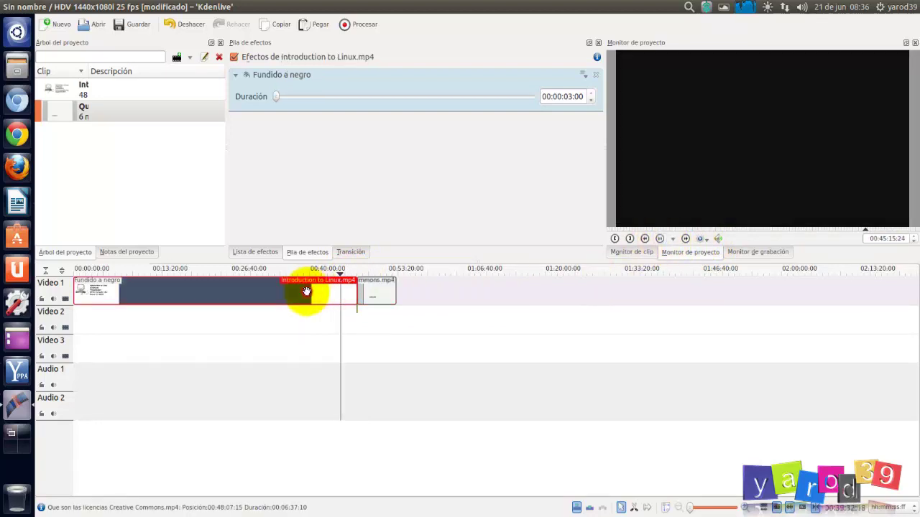
left_click(685, 239)
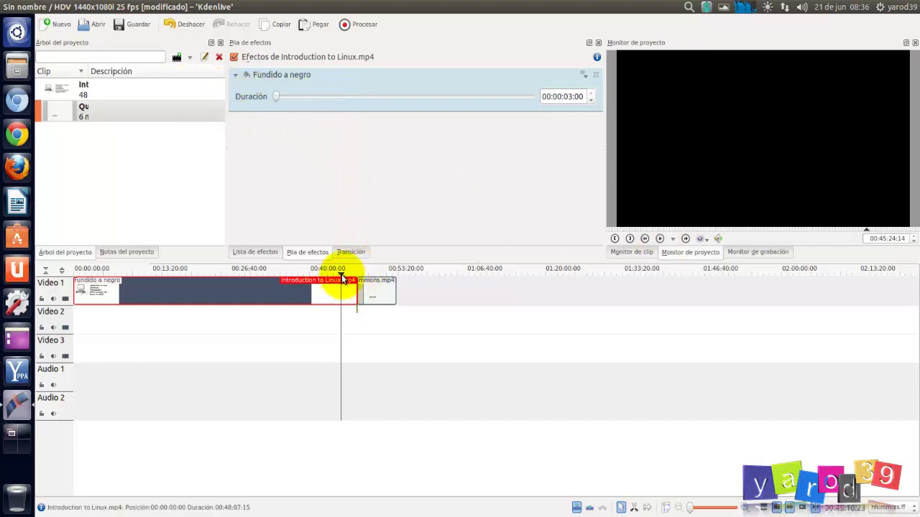
Play the project from about 00:38:54 to check the picture earlier in the Introduction to Linux clip
left_click_drag(342, 274, 350, 275)
left_click(305, 295)
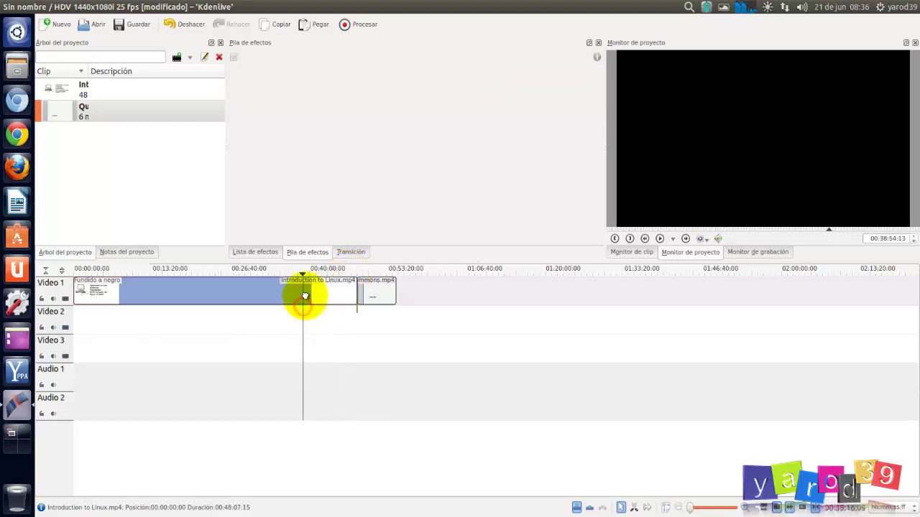
double_click(304, 295)
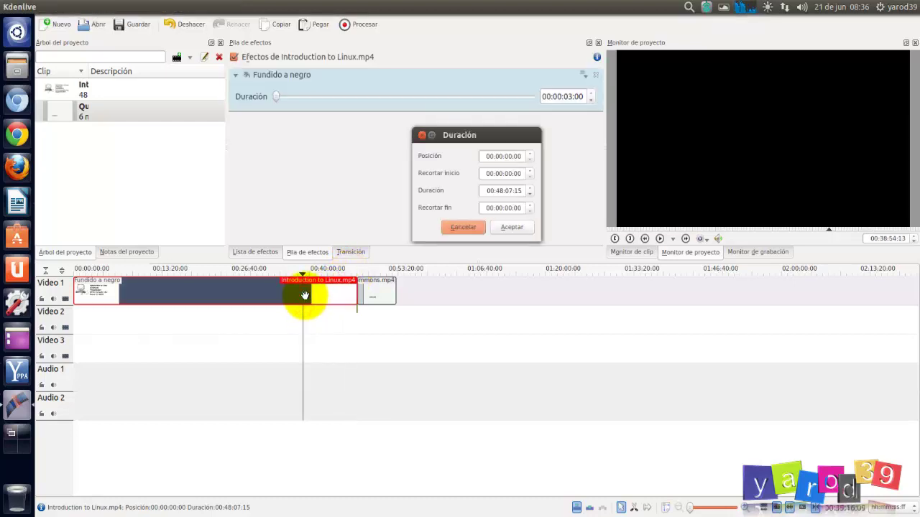
left_click(522, 230)
left_click(660, 239)
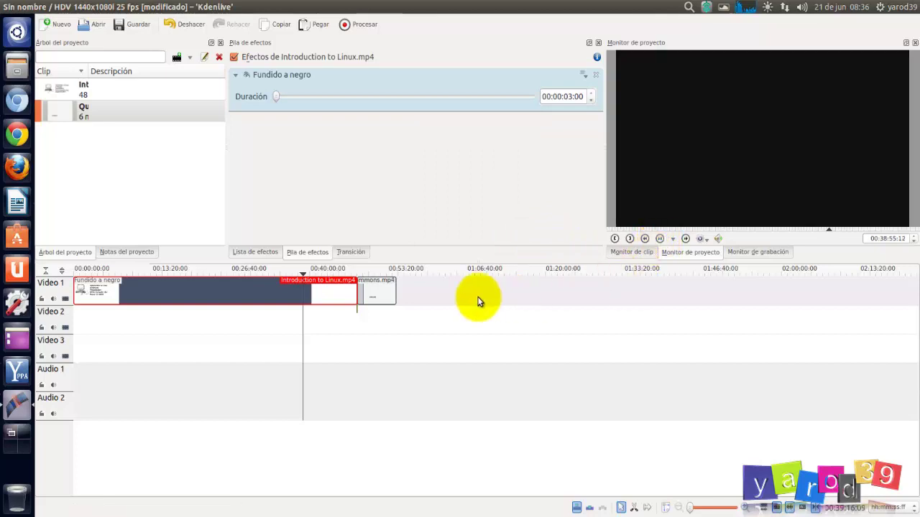
Delete the Introduction to Linux clip from the Video 1 track
right_click(291, 301)
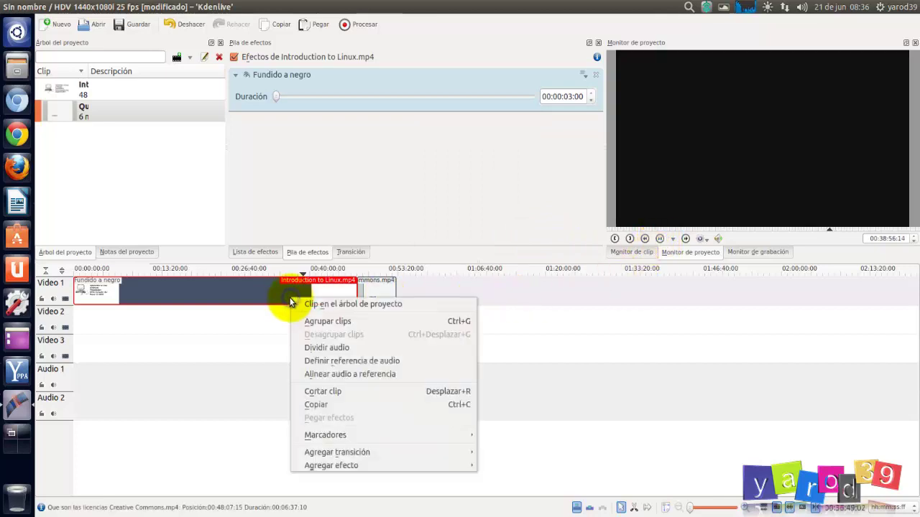
left_click(257, 332)
key("Delete")
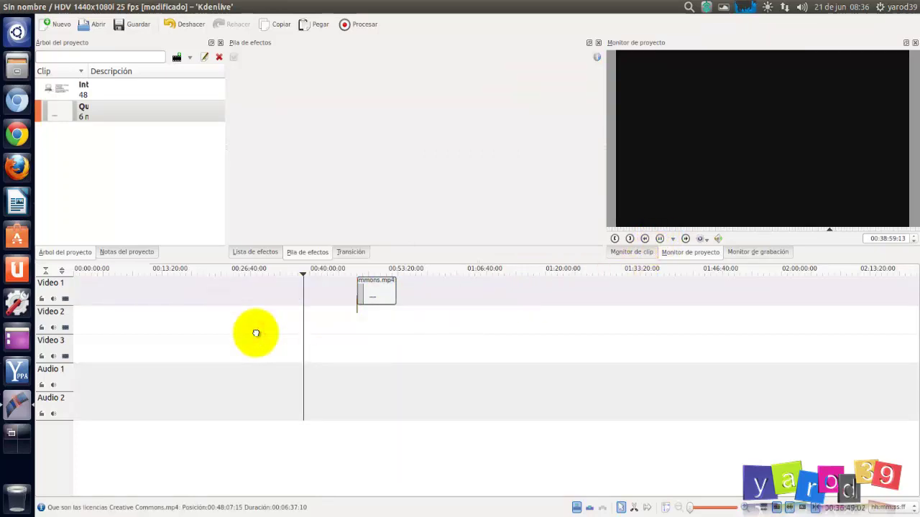
Place another Creative Commons clip at the start of Video 1 and move the existing one, with the Disolver transition, directly after it
left_click_drag(101, 106, 69, 299)
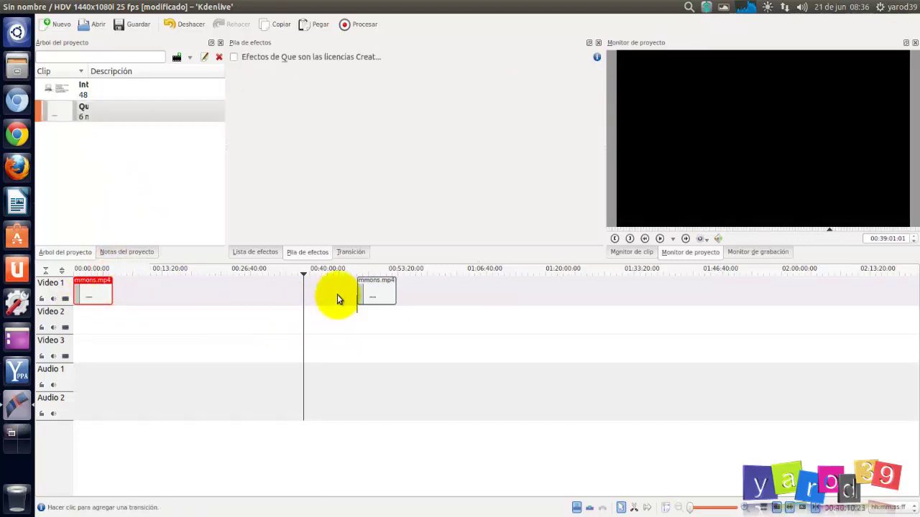
left_click_drag(375, 291, 109, 284)
left_click(356, 307)
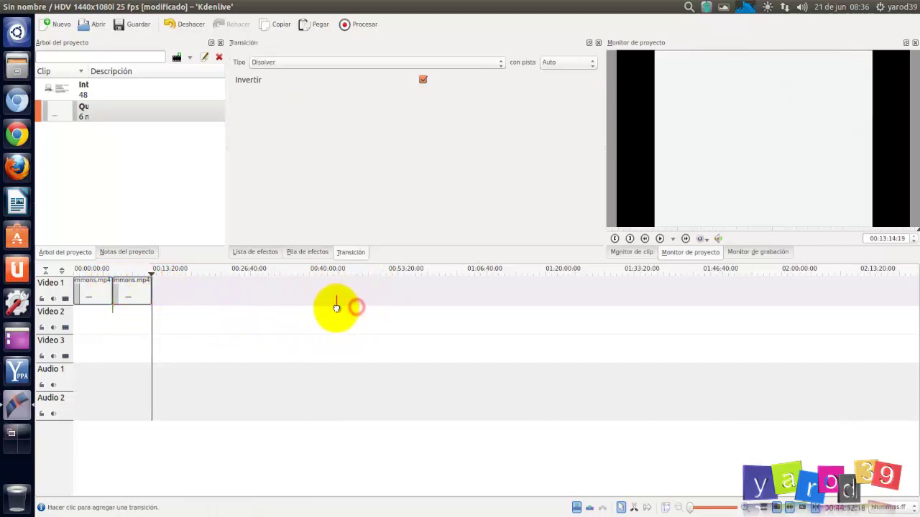
Play the project across the join between the two Creative Commons clips to check how one passes into the other
left_click(105, 270)
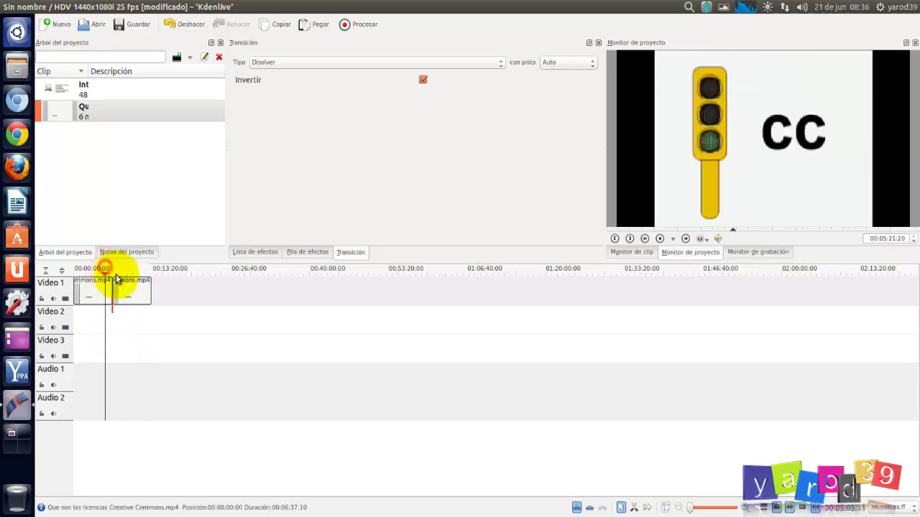
left_click(660, 239)
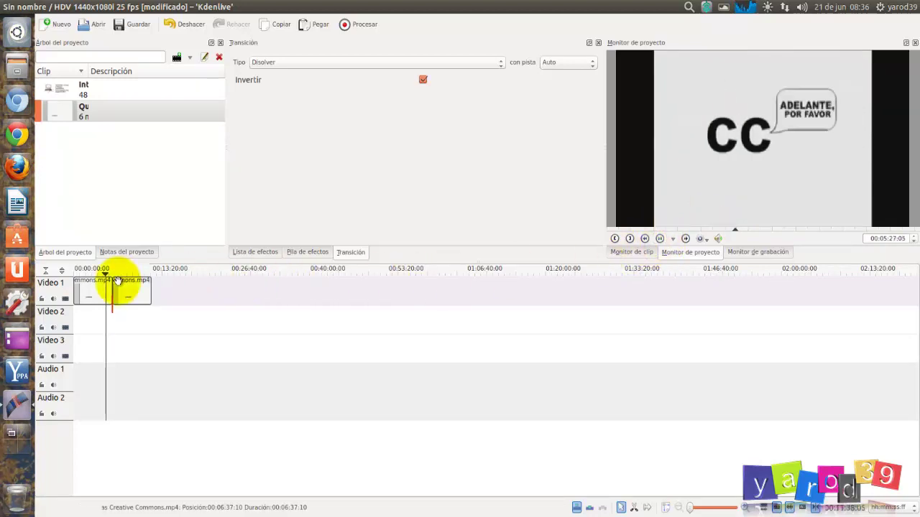
scroll(746, 511, "up", 5)
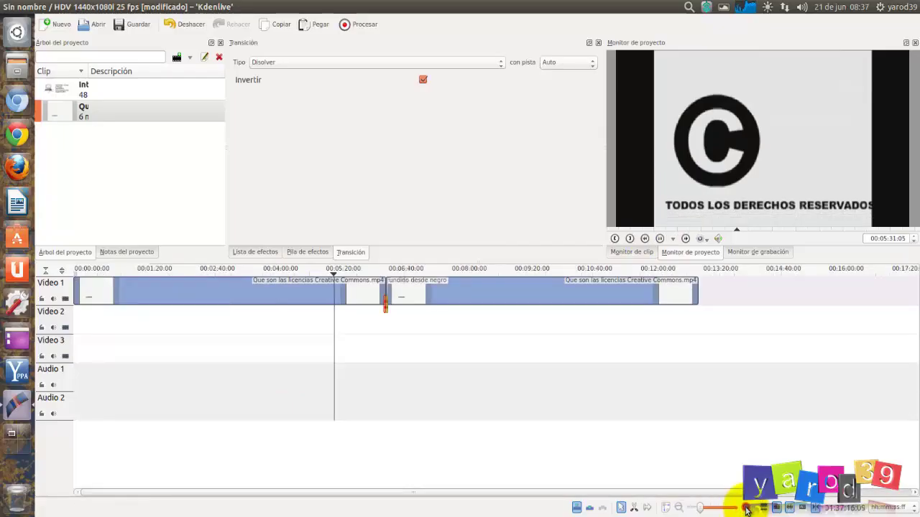
scroll(746, 510, "up", 2)
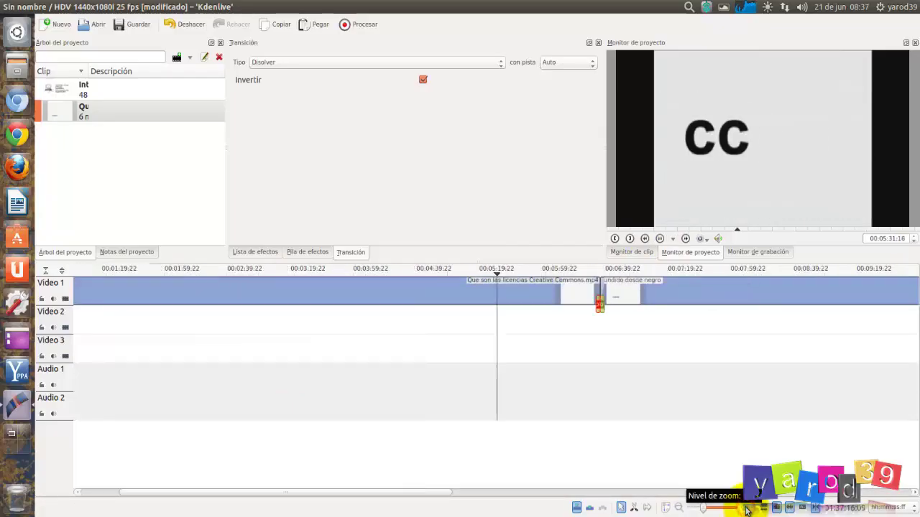
left_click(585, 271)
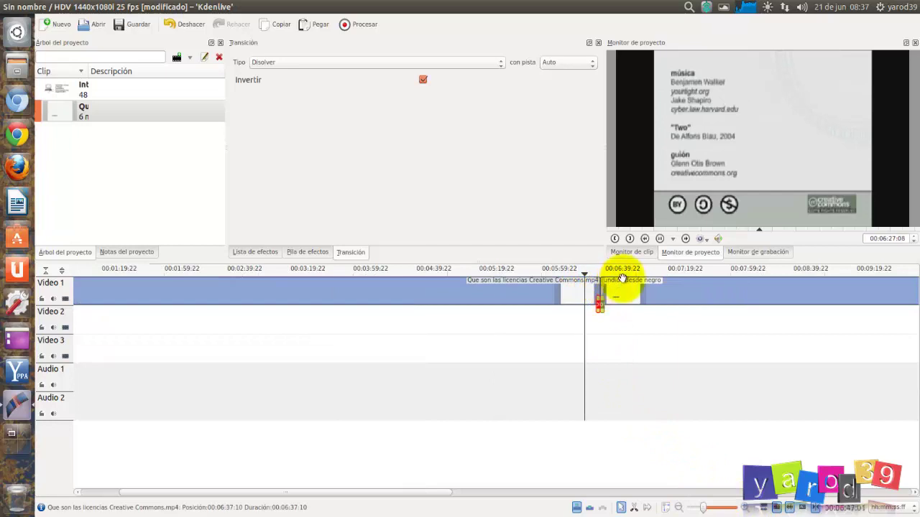
left_click(659, 239)
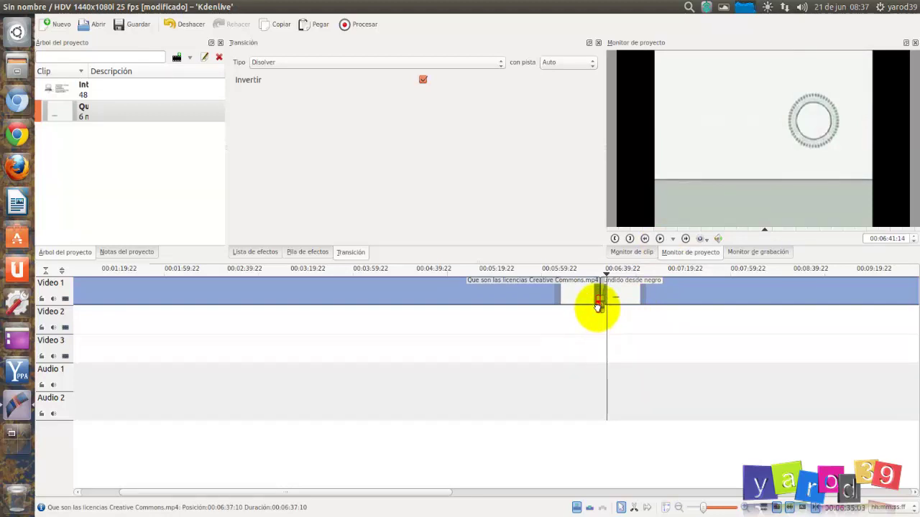
Remove the Disolver transition at the join between the two Creative Commons clips
left_click(601, 349)
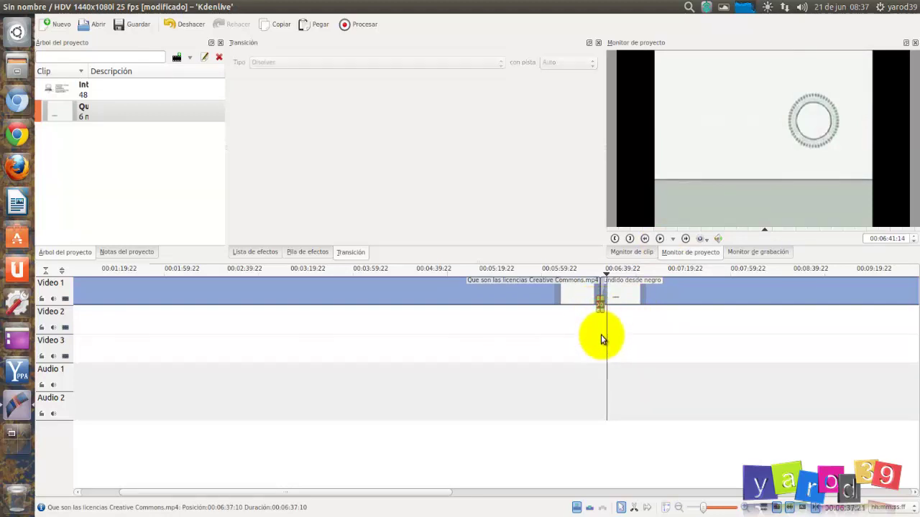
left_click(599, 311)
left_click(607, 316)
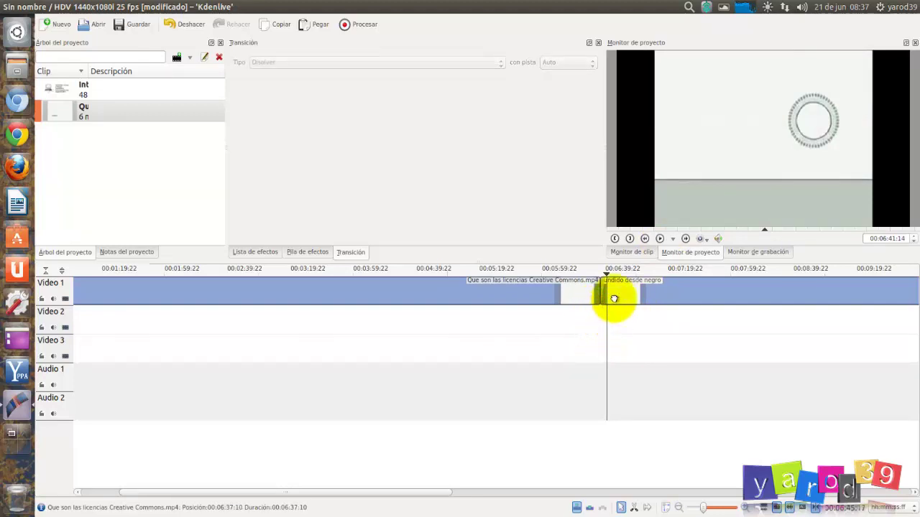